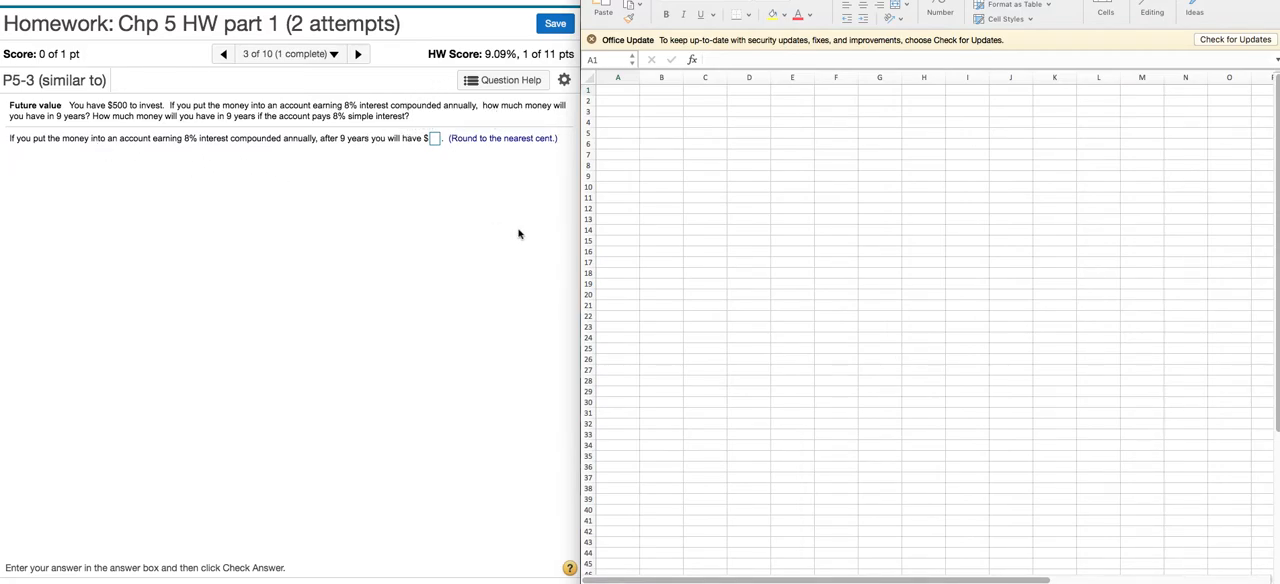
Step: Insert the FV function into cell A3 of the blank worksheet
{"action": "left_click", "coordinate": [618, 111]}
{"action": "double_click", "coordinate": [618, 111]}
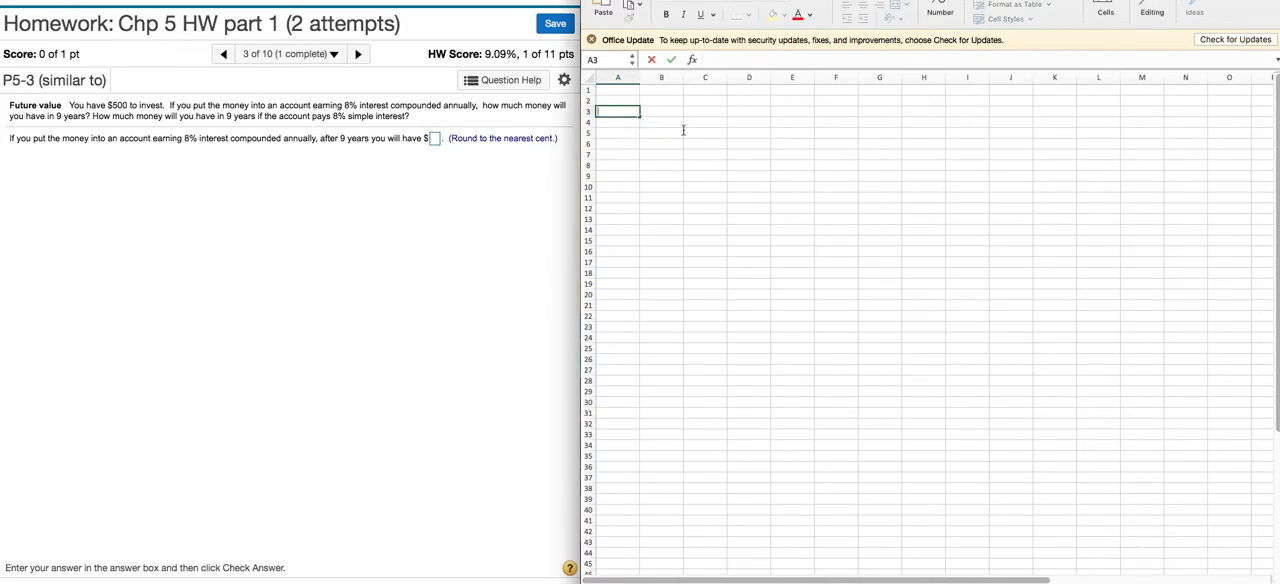
{"action": "left_click", "coordinate": [692, 60]}
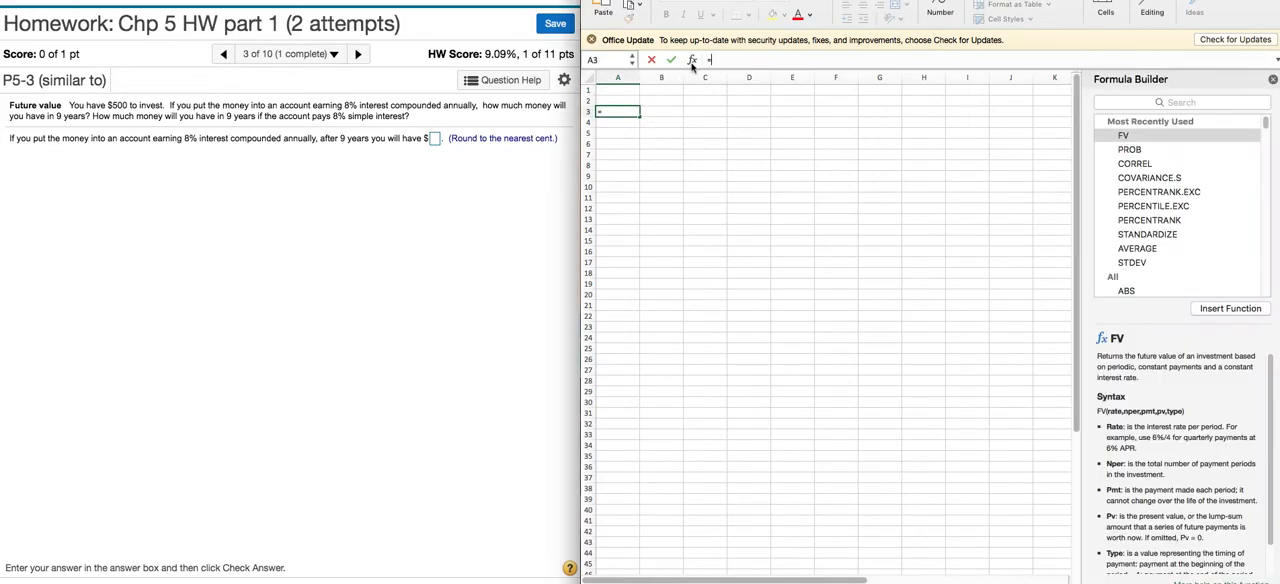
{"action": "double_click", "coordinate": [1128, 135]}
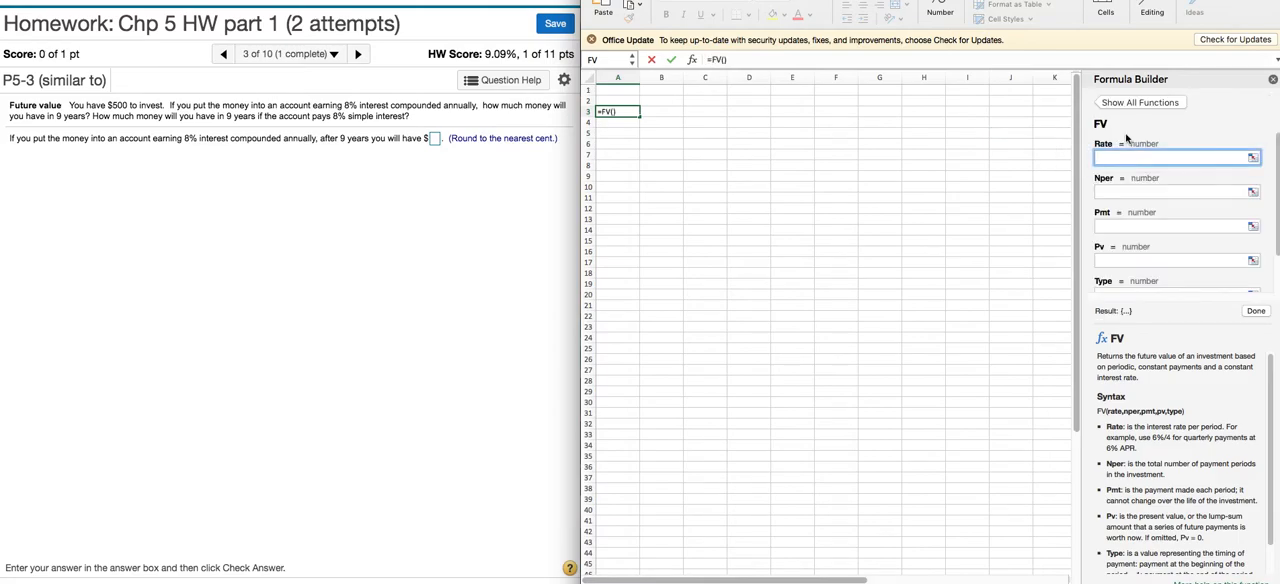
Step: Complete the FV arguments in A3 with Rate .08, Nper 9 and Pv -500, leaving Pmt empty
{"action": "type", "text": ".08"}
{"action": "left_click", "coordinate": [1128, 194]}
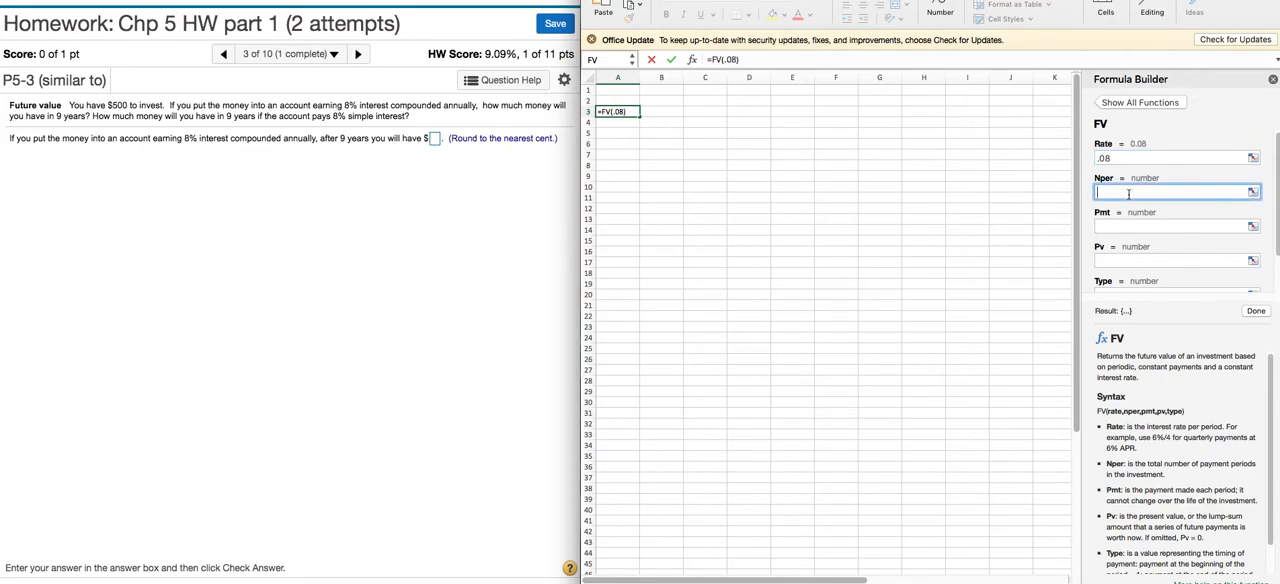
{"action": "type", "text": "9"}
{"action": "left_click", "coordinate": [1112, 257]}
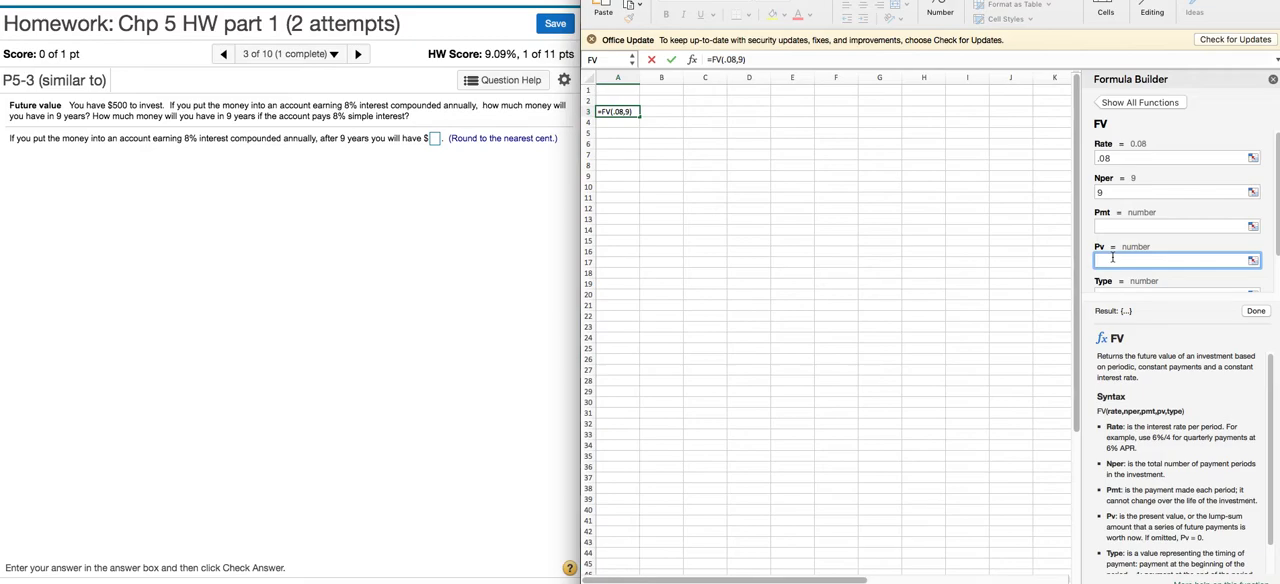
{"action": "type", "text": "-500"}
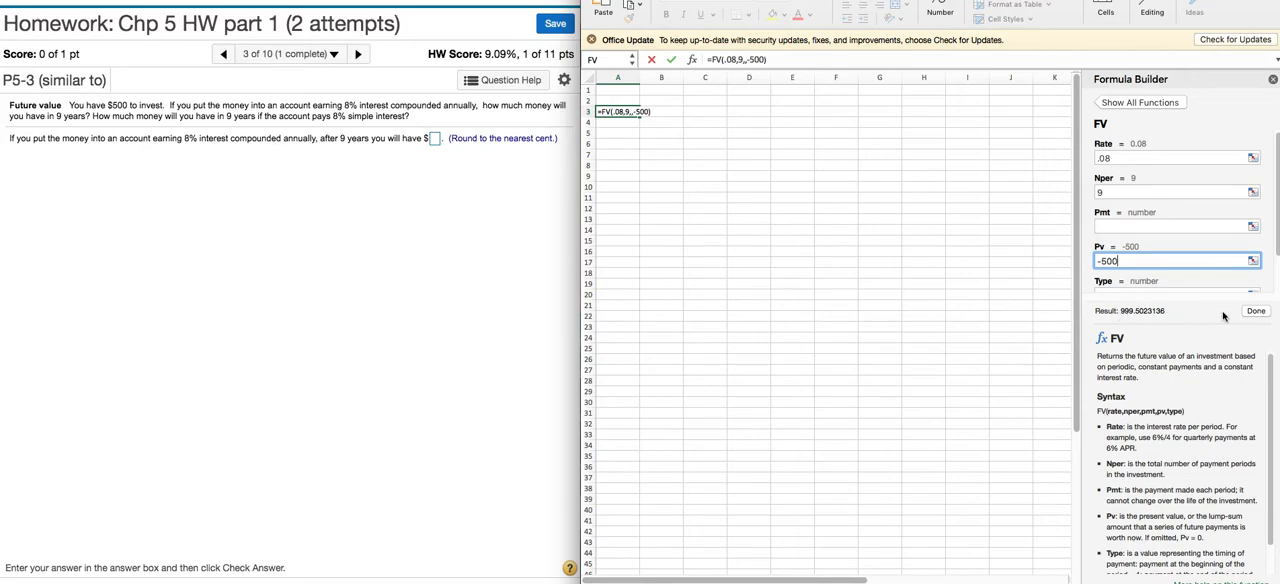
{"action": "left_click", "coordinate": [1256, 312]}
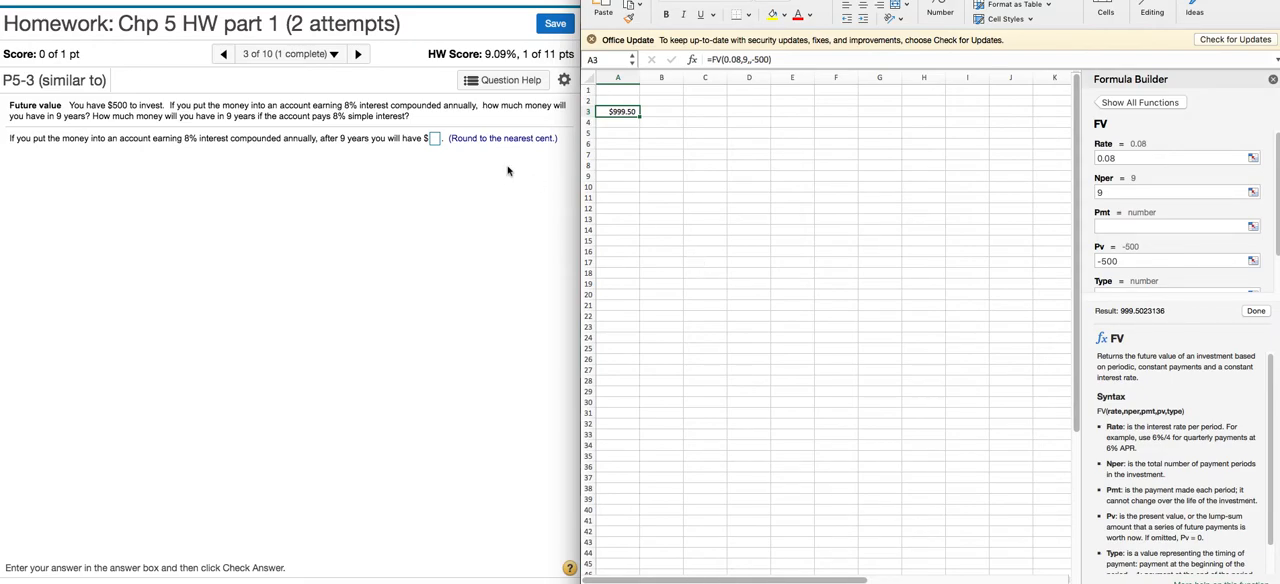
Step: Submit 999.50 as the compound interest answer in the homework question and dismiss the feedback
{"action": "left_click", "coordinate": [435, 140]}
{"action": "type", "text": "999.5"}
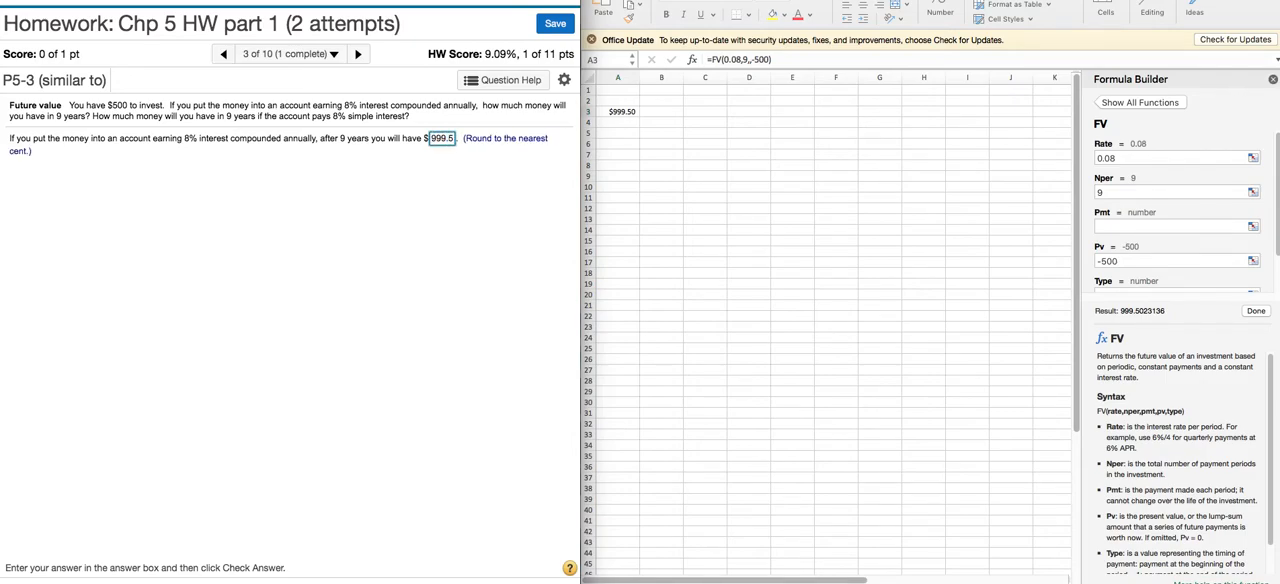
{"action": "type", "text": "0"}
{"action": "key", "text": "Return"}
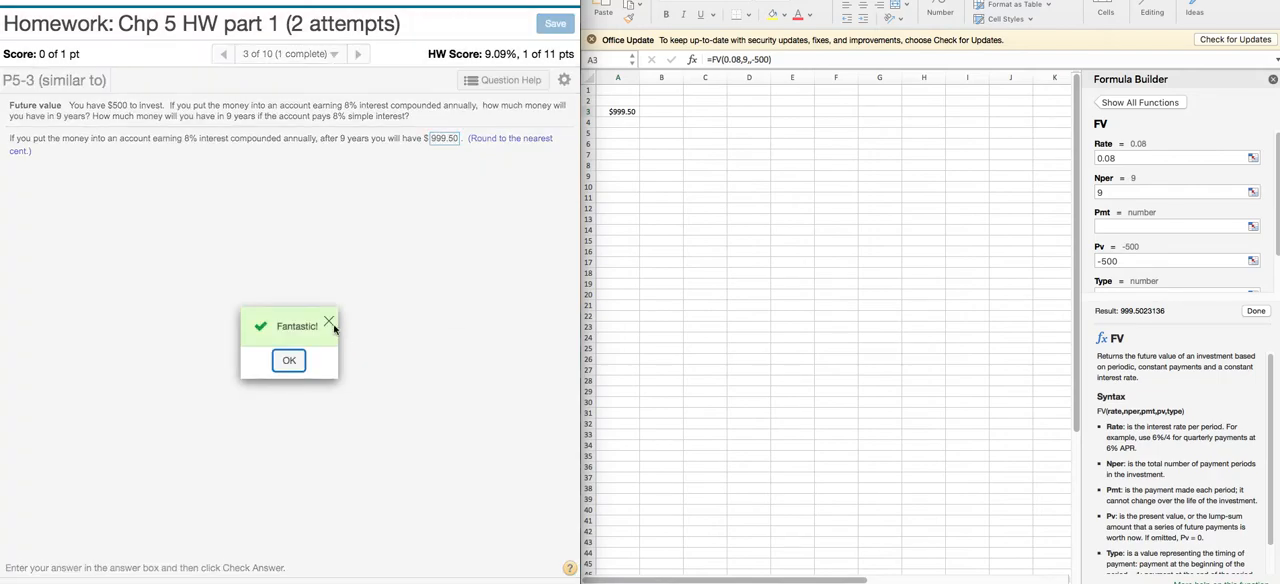
{"action": "left_click", "coordinate": [292, 358]}
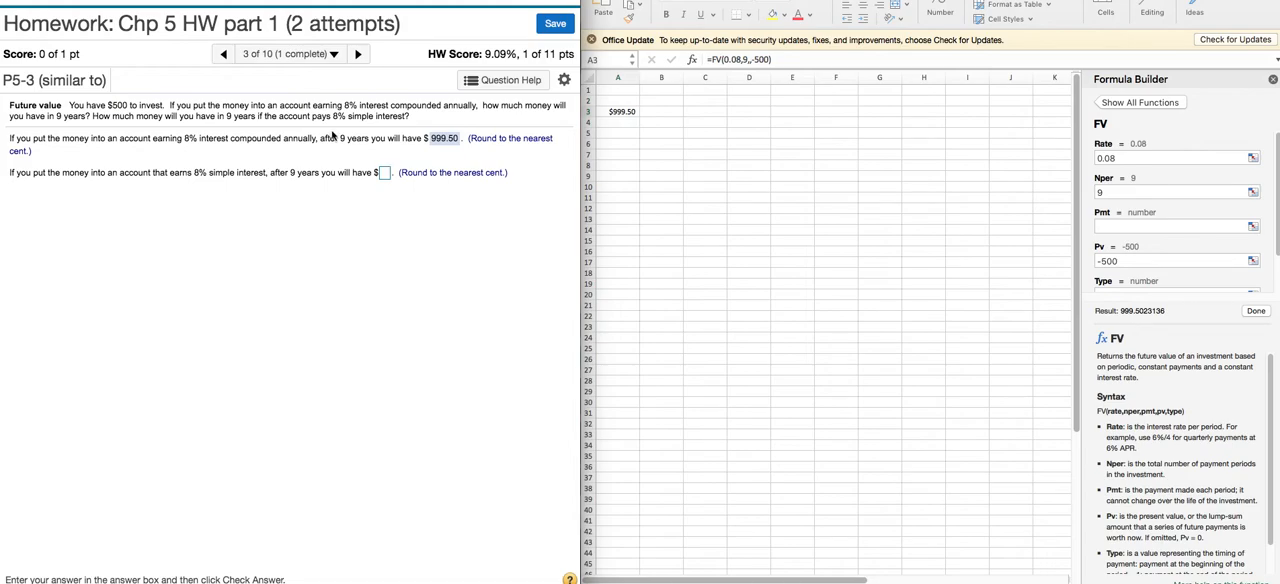
Step: Calculate one year's simple interest in worksheet cell A6 with the formula =500*.08
{"action": "left_click", "coordinate": [619, 146]}
{"action": "left_click", "coordinate": [619, 146]}
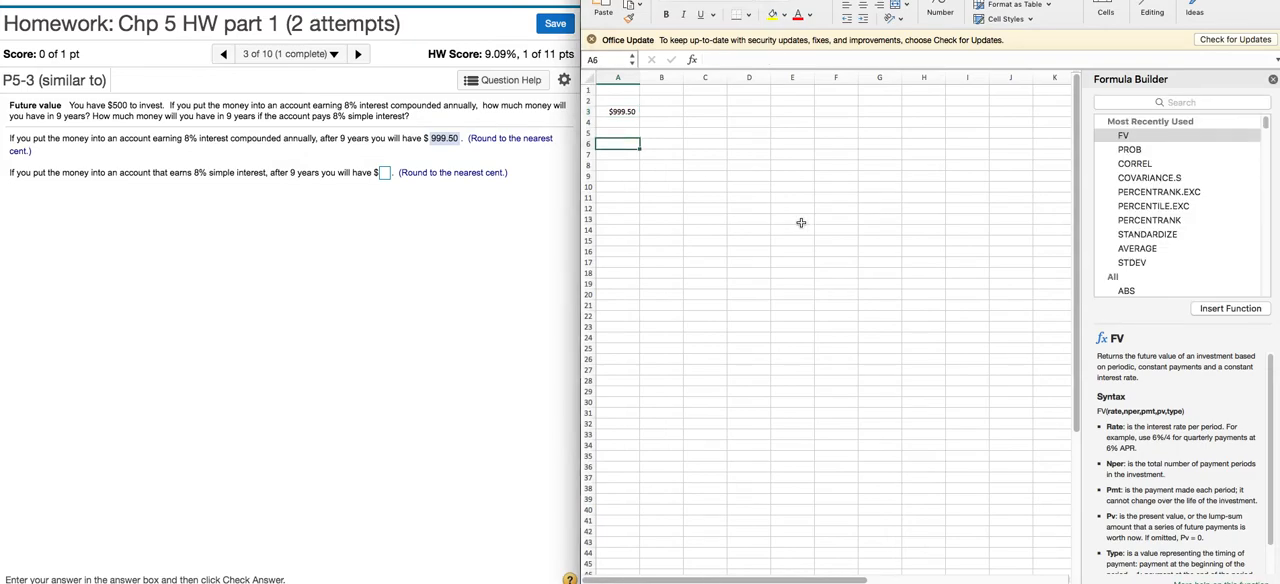
{"action": "type", "text": "=50"}
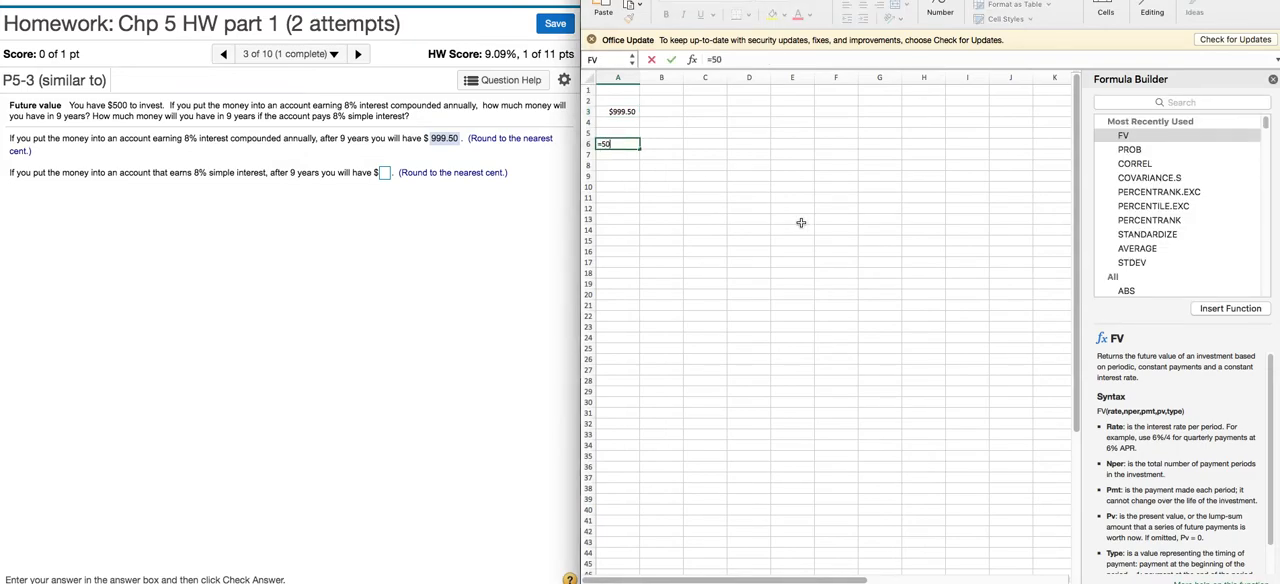
{"action": "type", "text": "0*.08"}
{"action": "key", "text": "Return"}
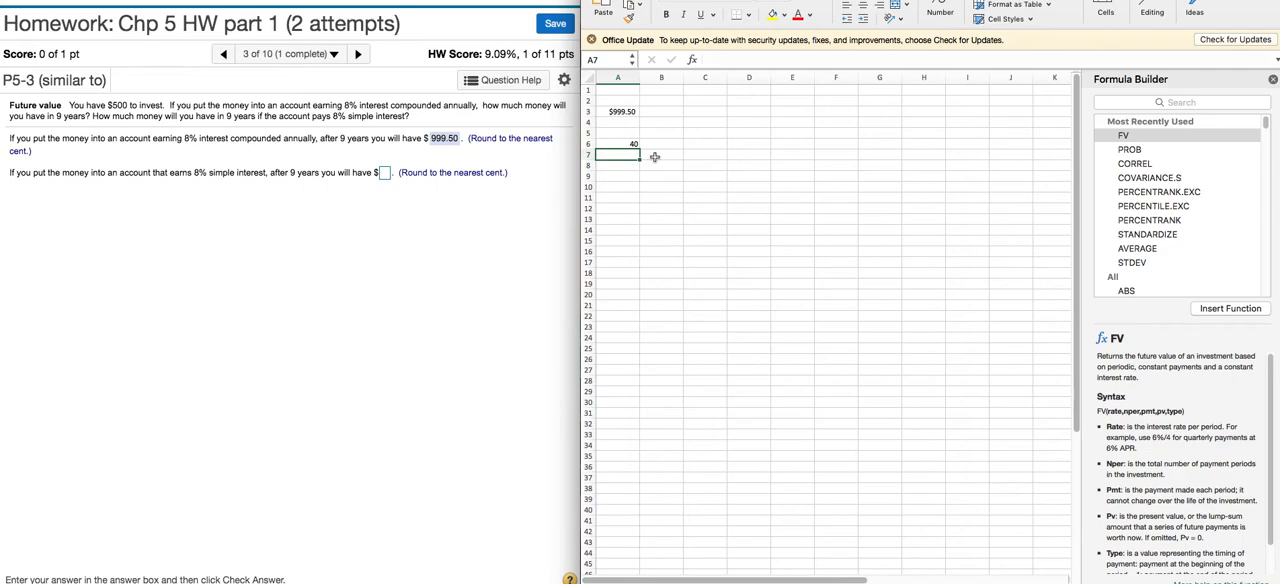
Step: Calculate nine years of simple interest in cell A7 with the formula =A6*9
{"action": "type", "text": "="}
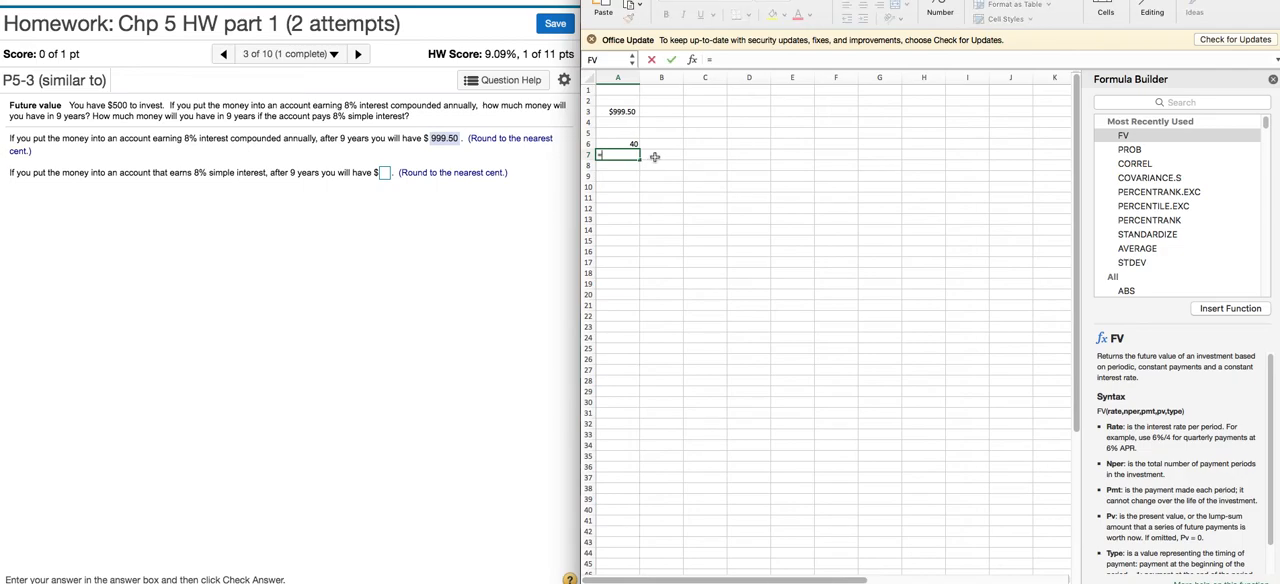
{"action": "left_click", "coordinate": [631, 143]}
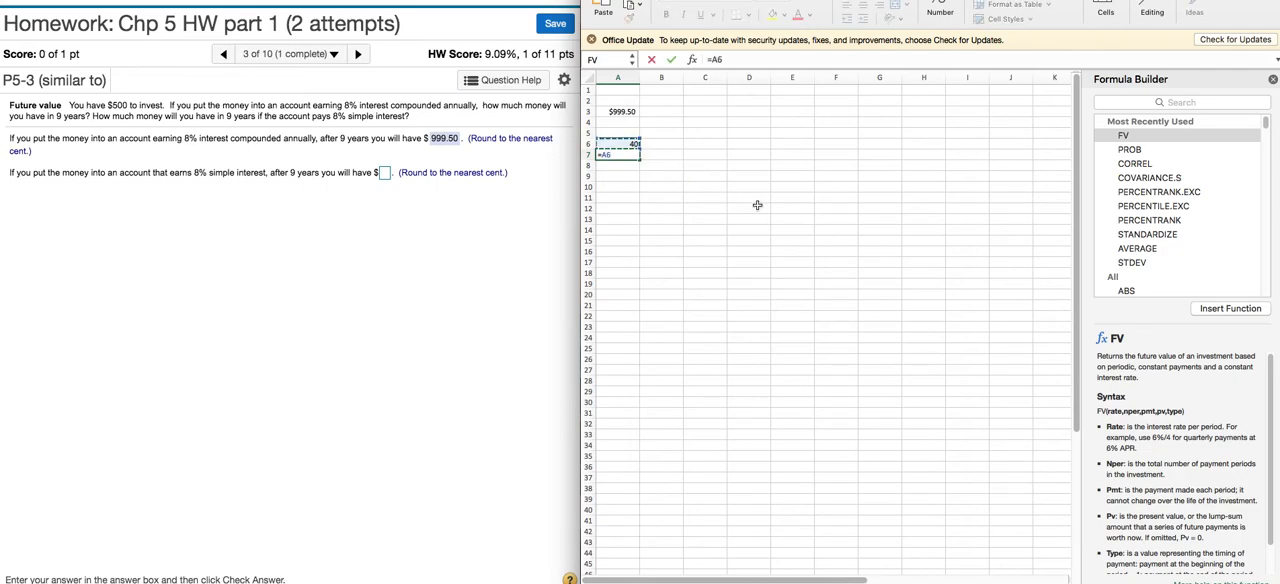
{"action": "type", "text": "*9"}
{"action": "key", "text": "Return"}
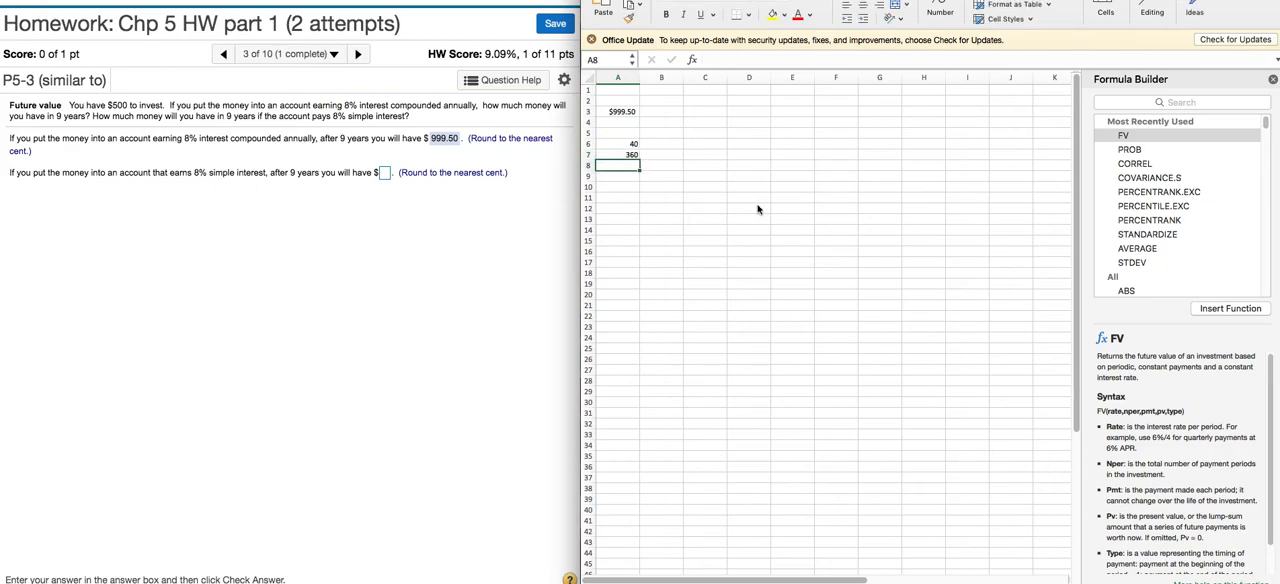
Step: Enter the 500 principal in A8 and add it to the total interest in A9 with =A7+A8
{"action": "type", "text": "500"}
{"action": "key", "text": "Return"}
{"action": "type", "text": "="}
{"action": "left_click", "coordinate": [630, 155]}
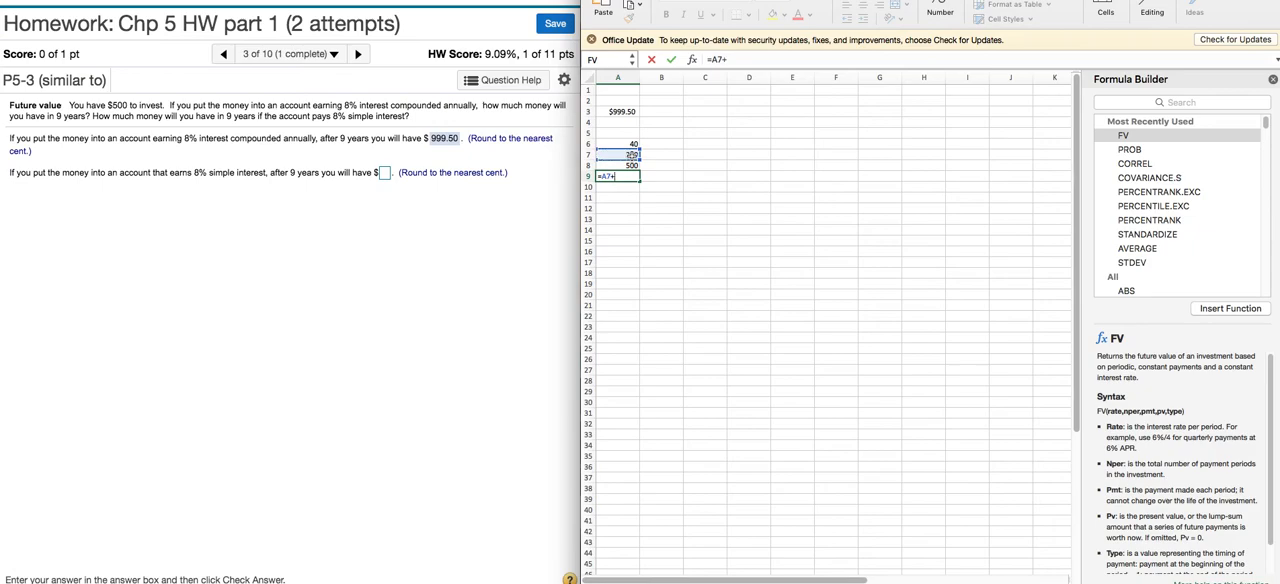
{"action": "type", "text": "+"}
{"action": "left_click", "coordinate": [631, 165]}
{"action": "key", "text": "Return"}
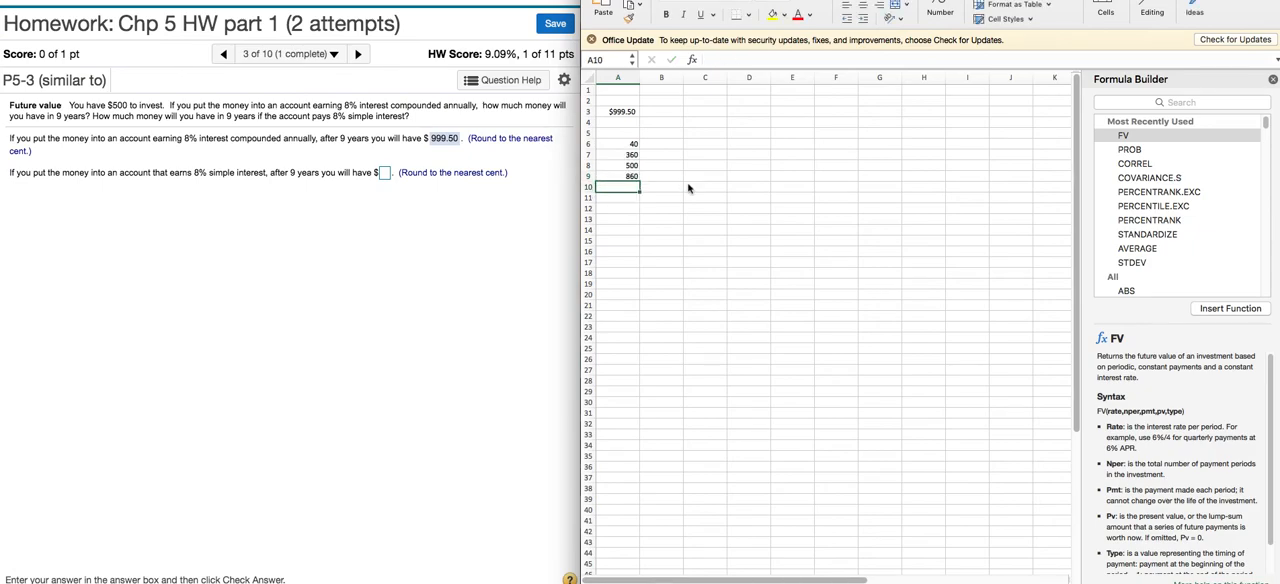
Step: Submit 860 as the simple interest answer in the homework question and close the feedback without moving to the next question
{"action": "left_click", "coordinate": [385, 175]}
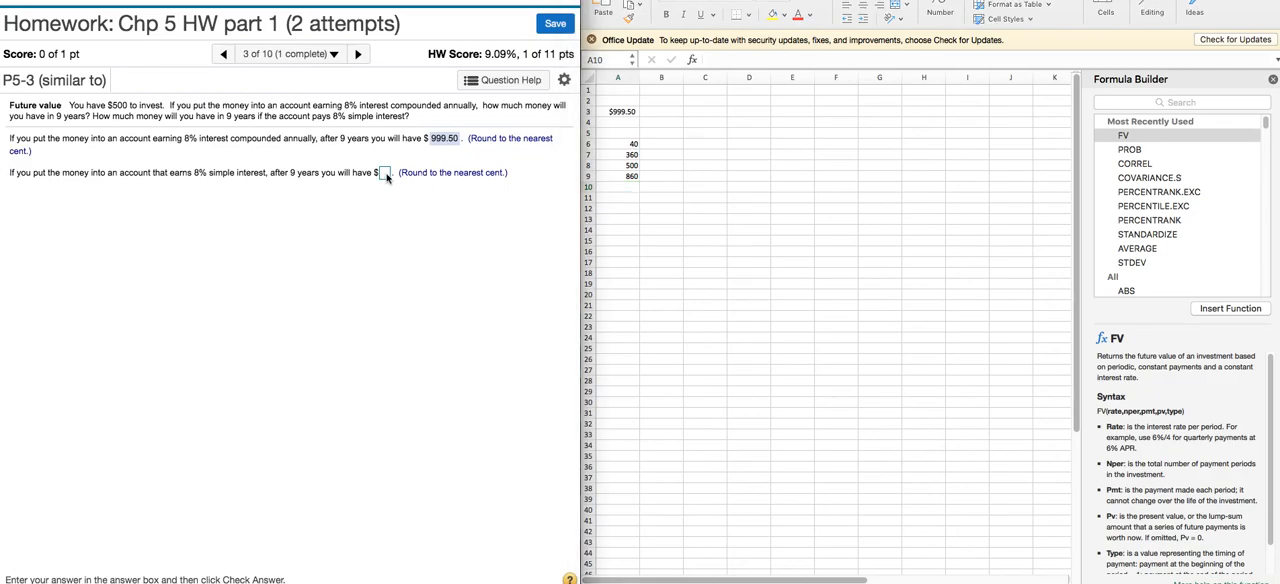
{"action": "type", "text": "860"}
{"action": "left_click", "coordinate": [477, 580]}
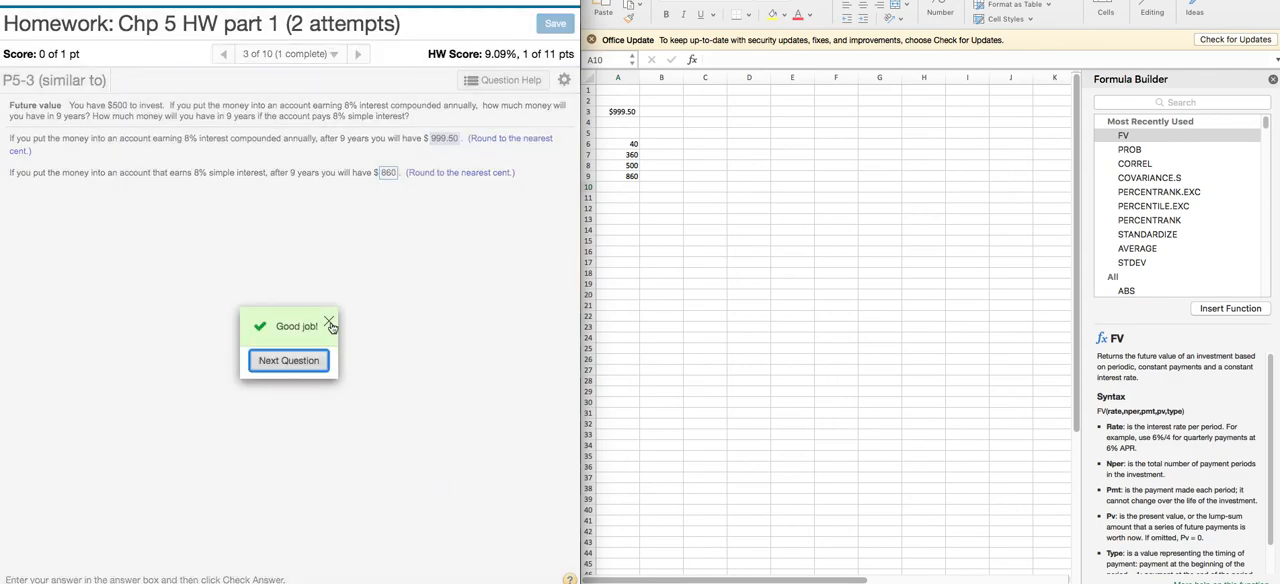
{"action": "left_click", "coordinate": [330, 325]}
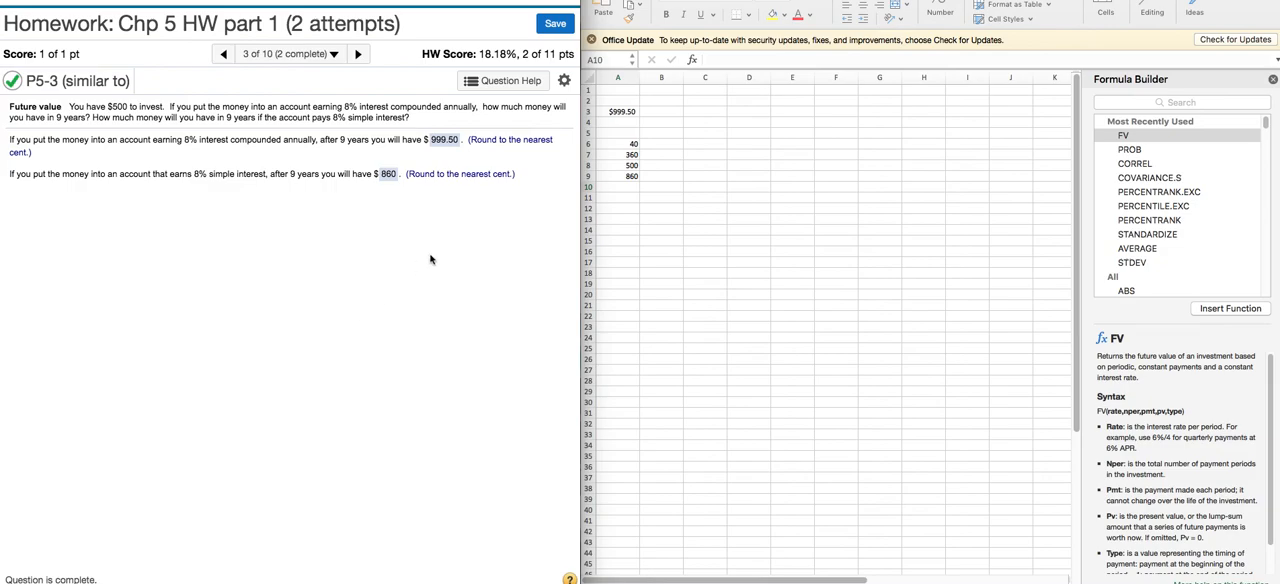